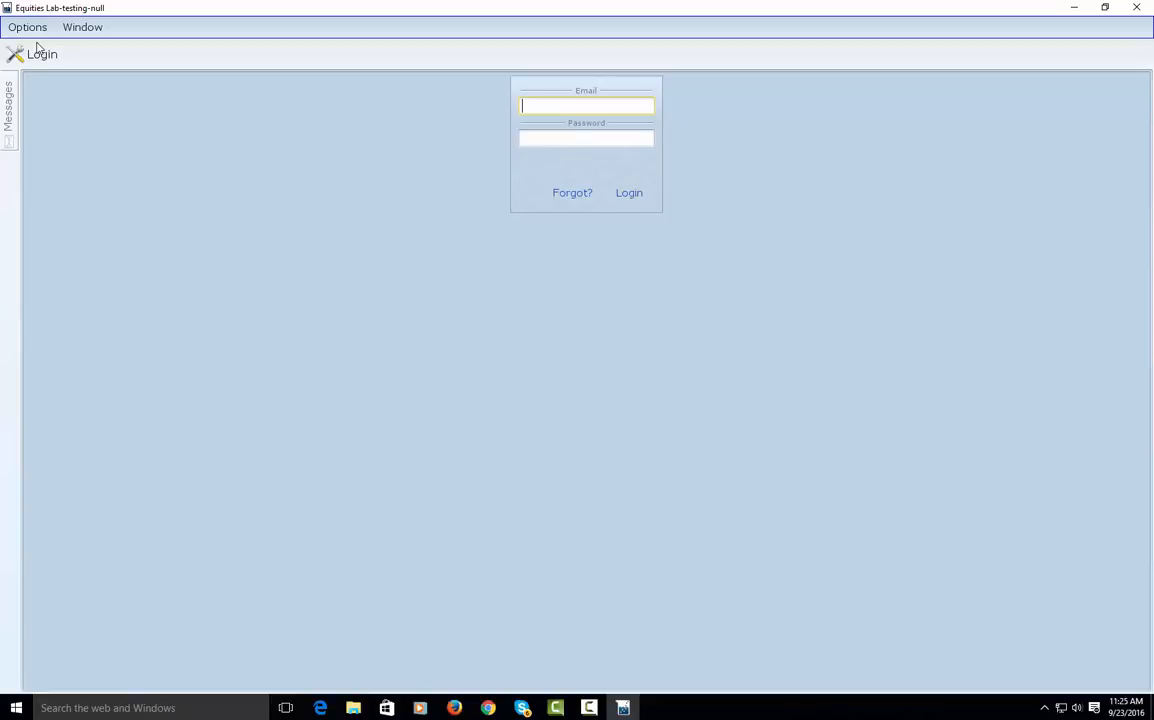
Step: Switch the sign-in method to TradeKing and start connecting to the TradeKing account
click(27, 27)
click(66, 66)
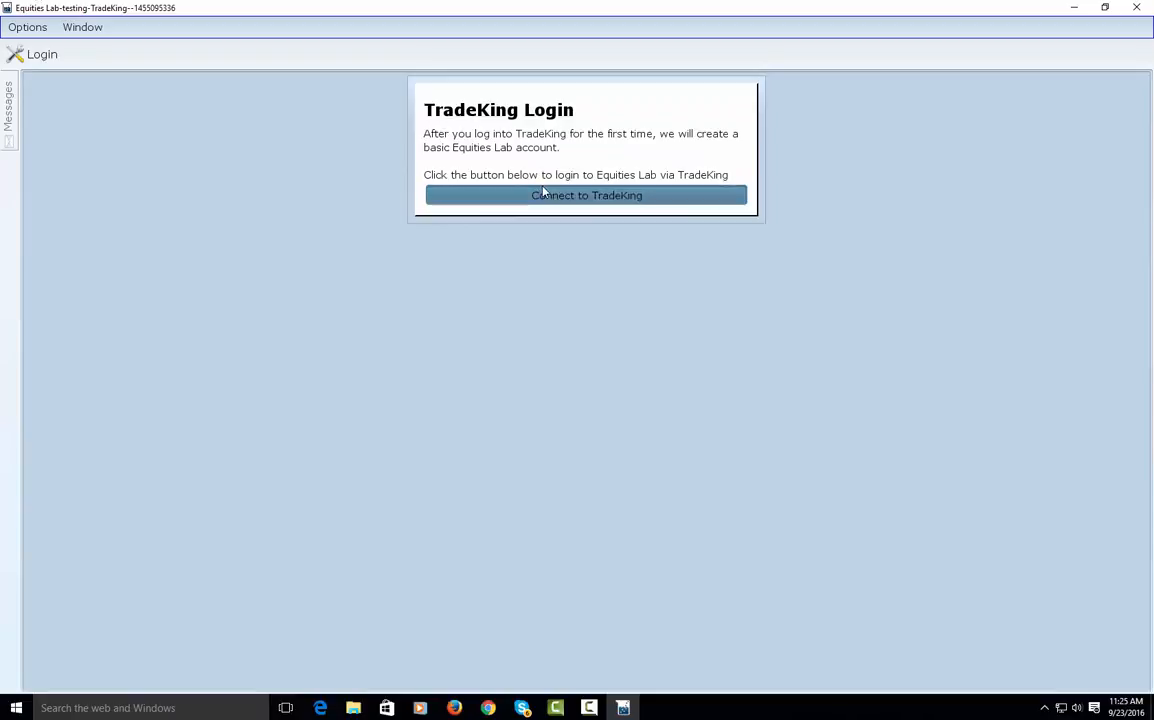
click(543, 194)
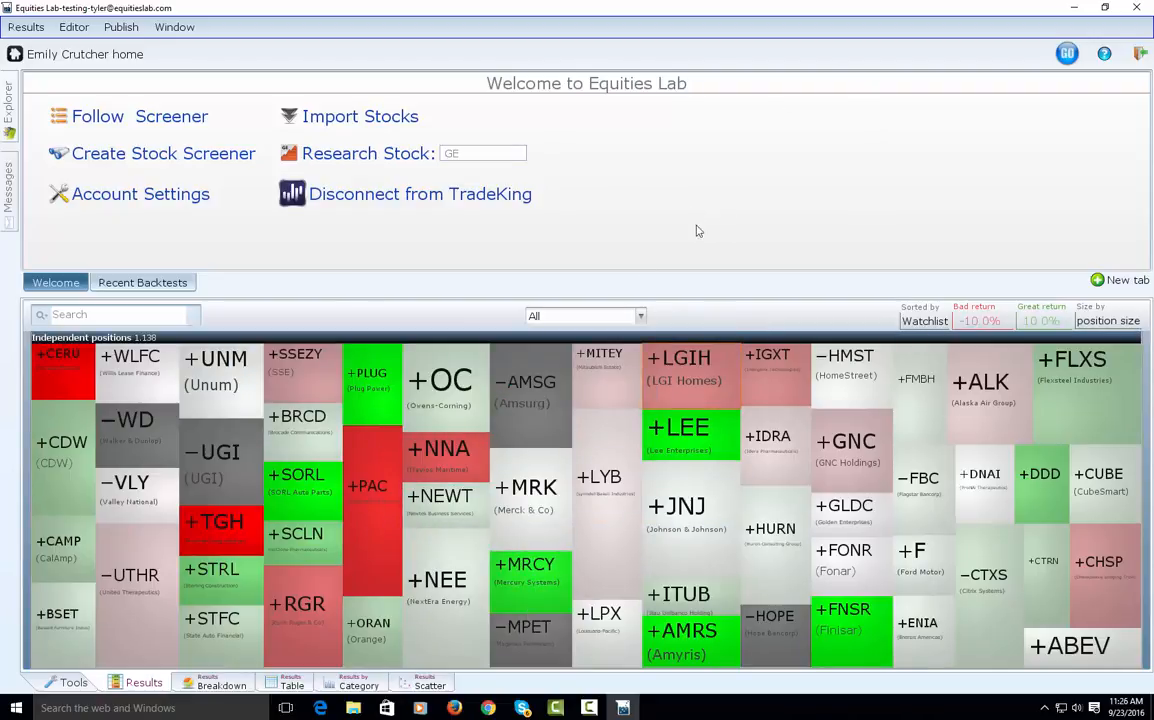
Step: Sell 1 share of Owens-Corning (OC) from the portfolio holdings map
click(450, 395)
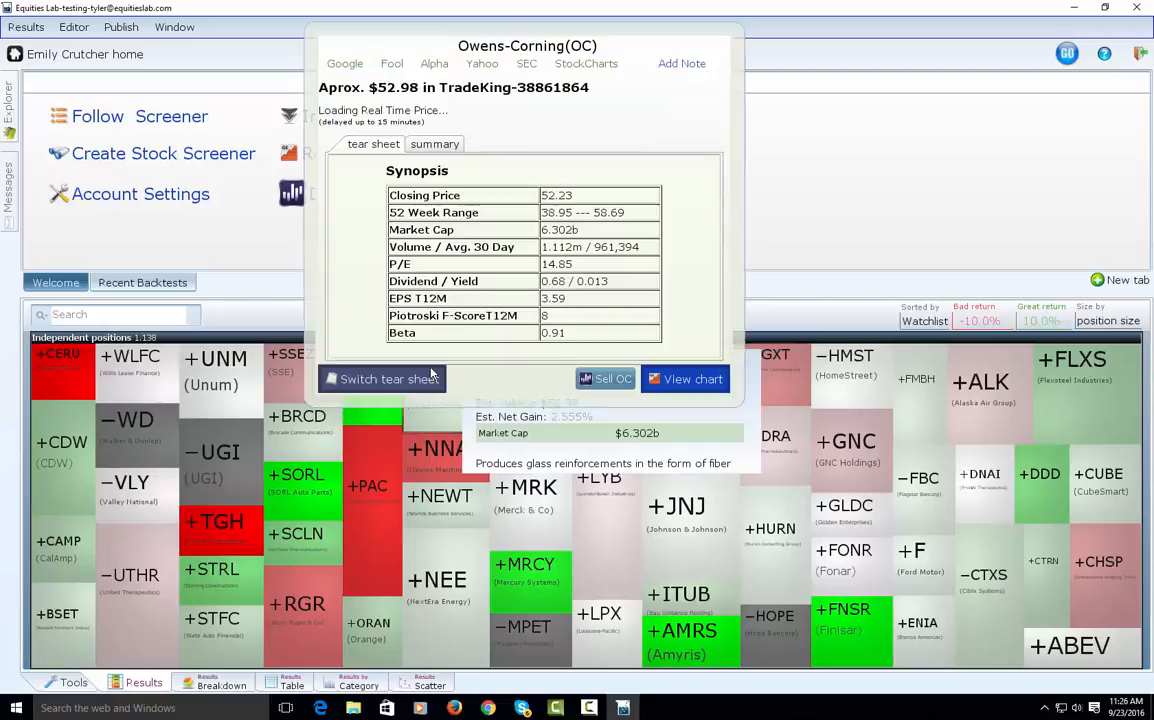
click(607, 379)
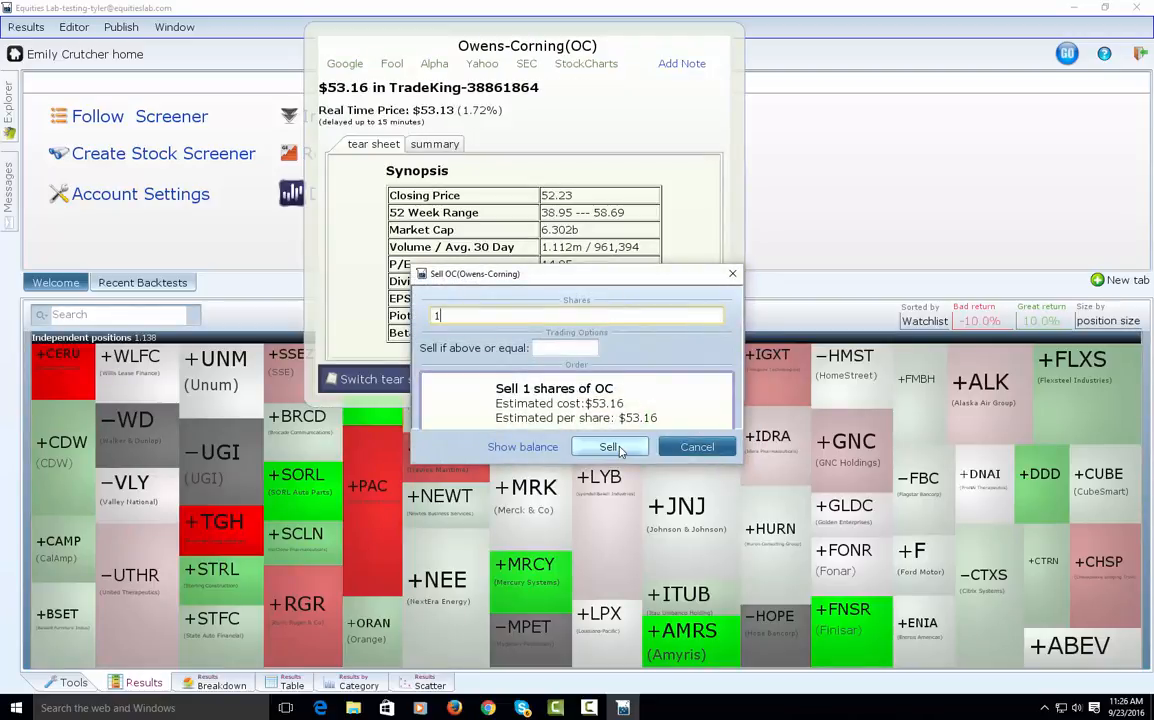
click(608, 446)
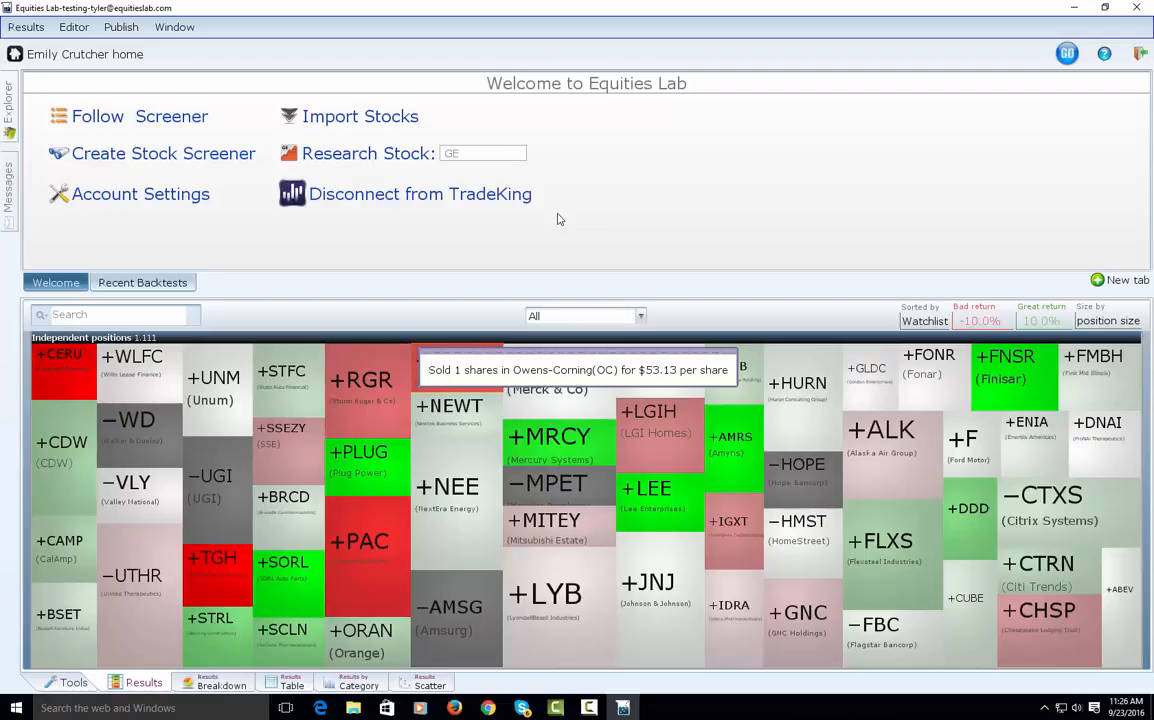
Step: Browse the saved stock screeners and load the featured Great Value Score Top 10 screener
click(11, 95)
scroll(112, 180, down, 20)
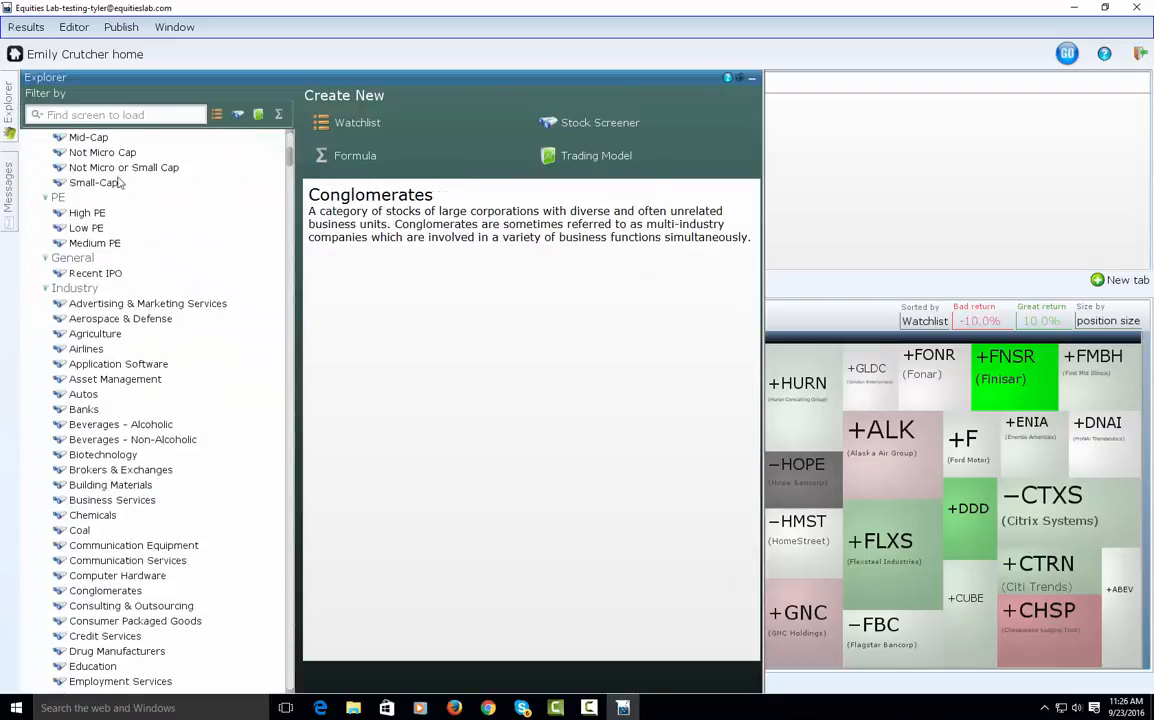
scroll(118, 203, down, 20)
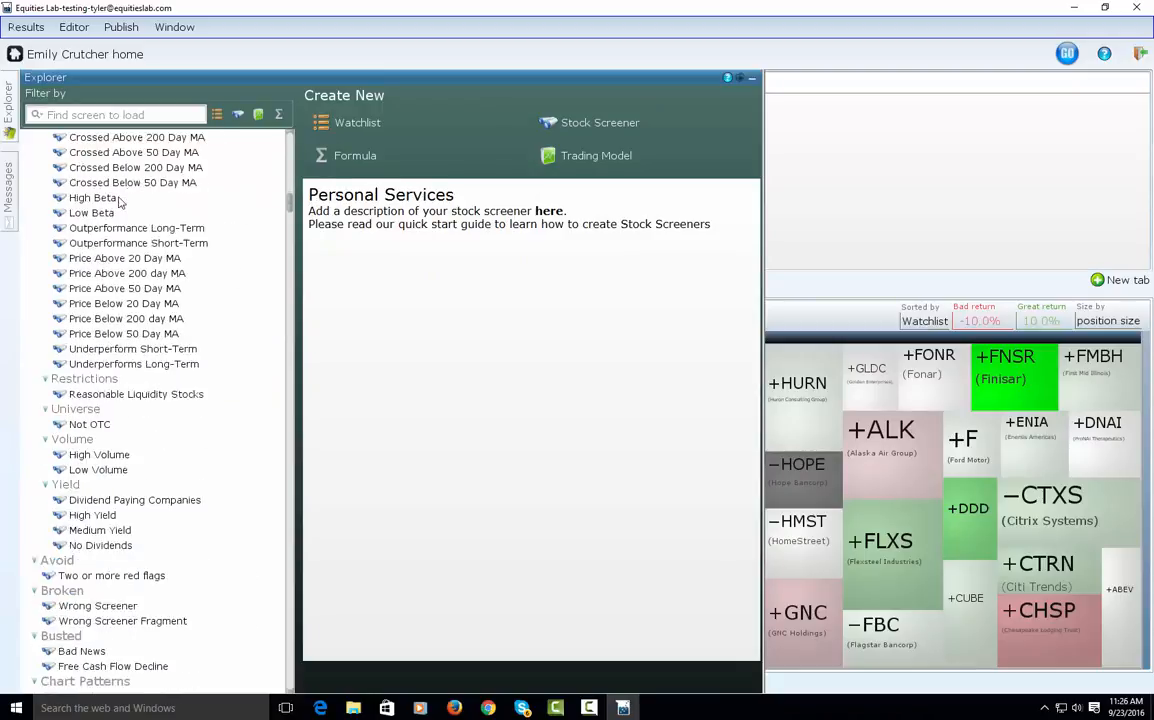
scroll(128, 207, down, 20)
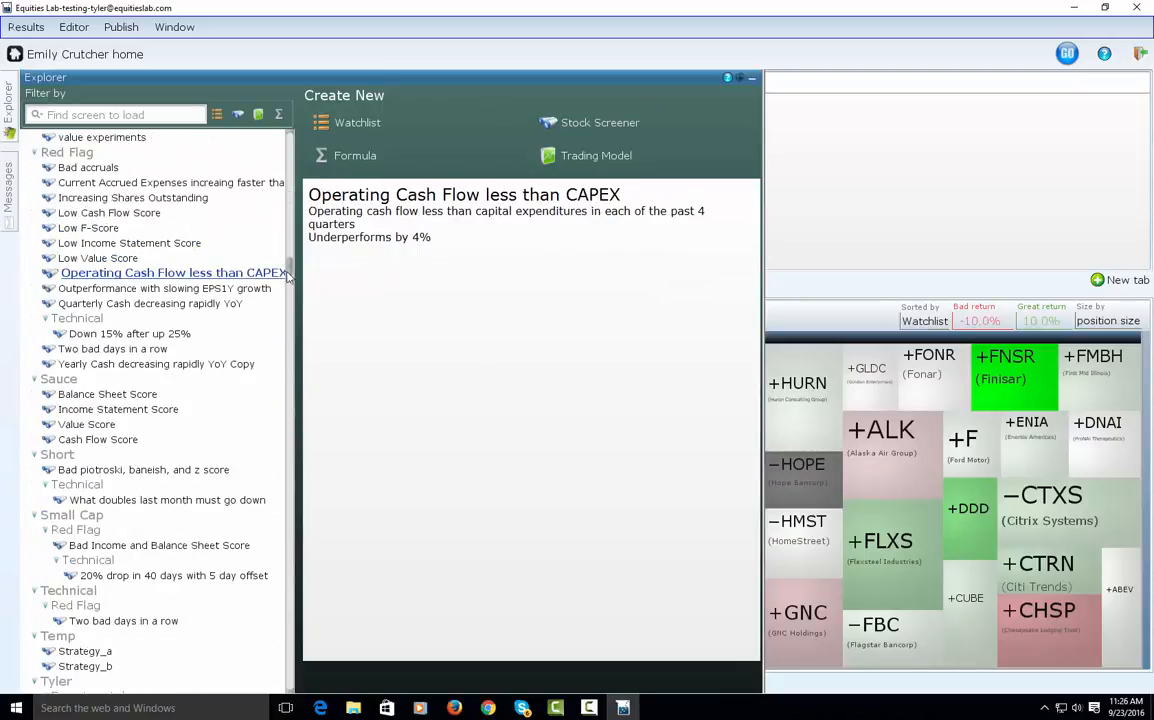
drag(288, 270, 281, 133)
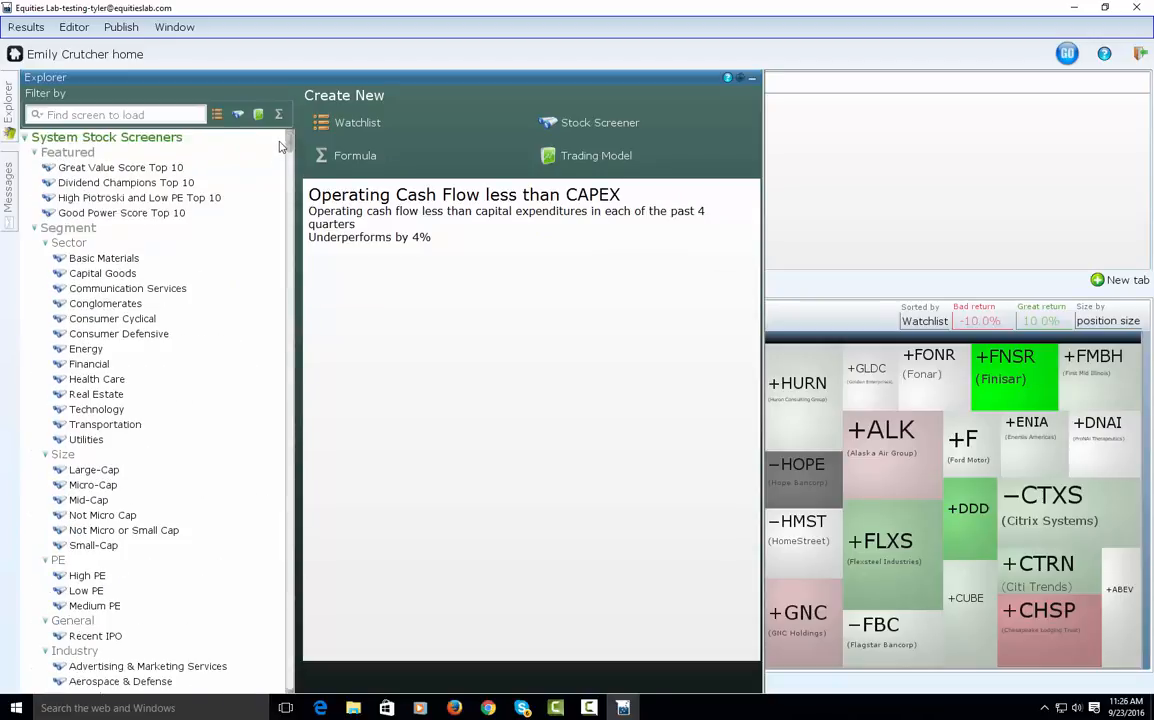
click(193, 170)
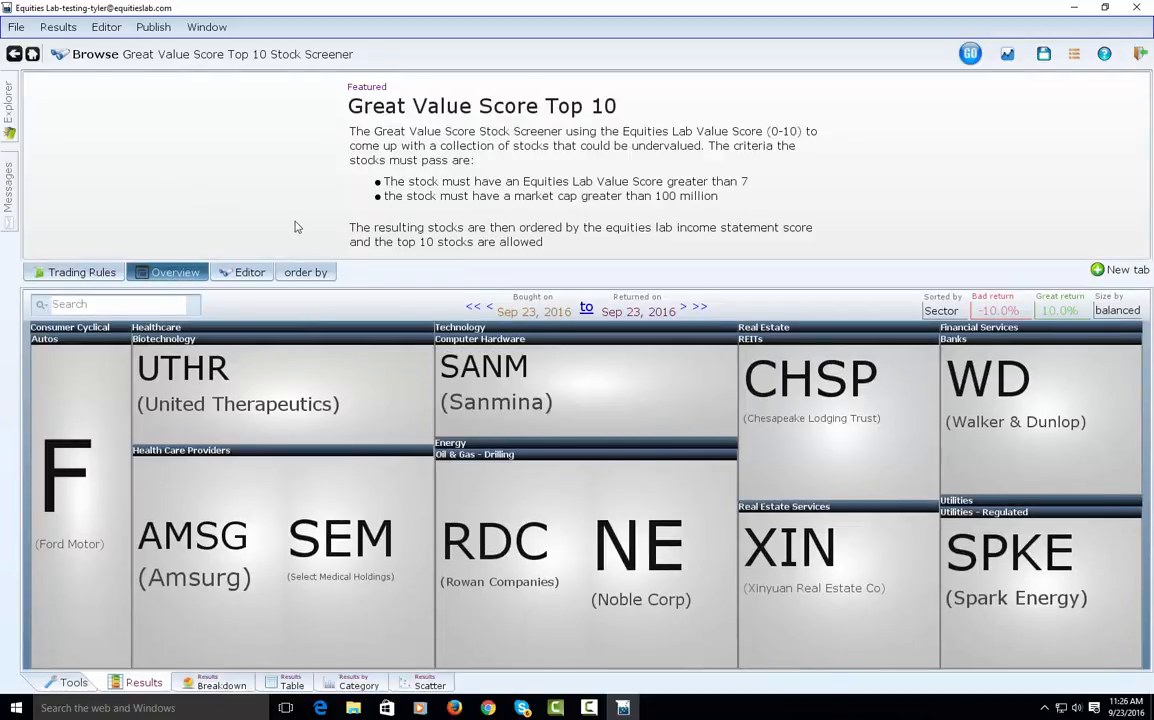
mouse_move(605, 505)
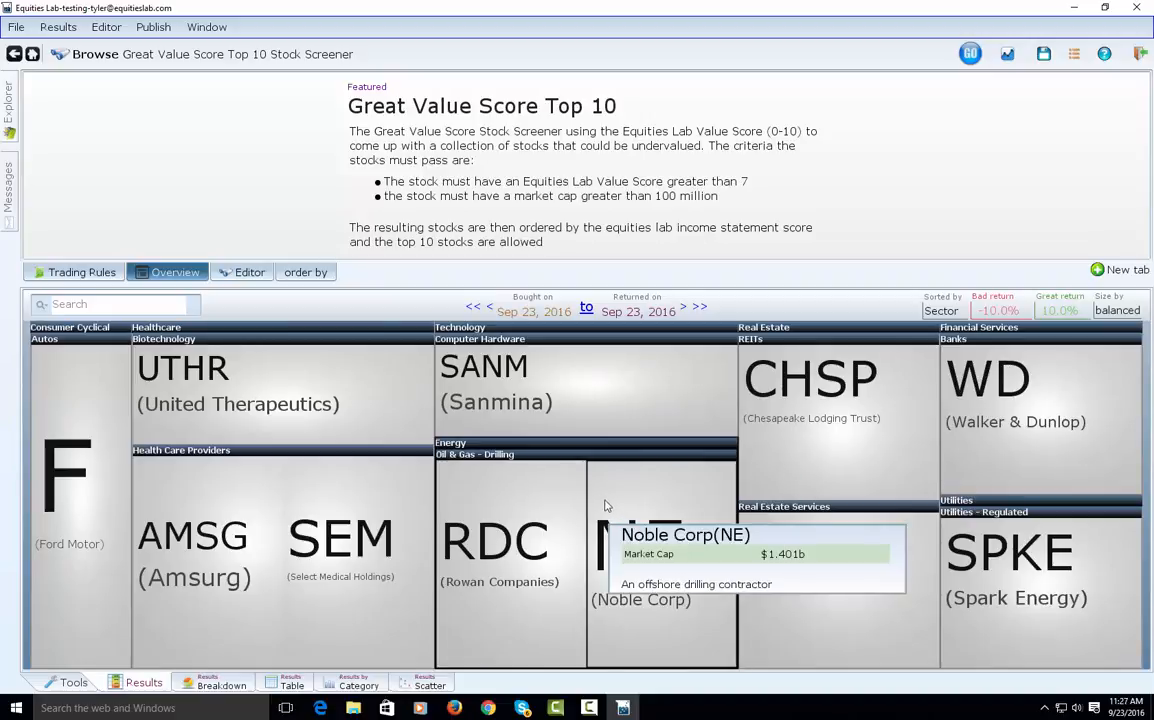
click(285, 385)
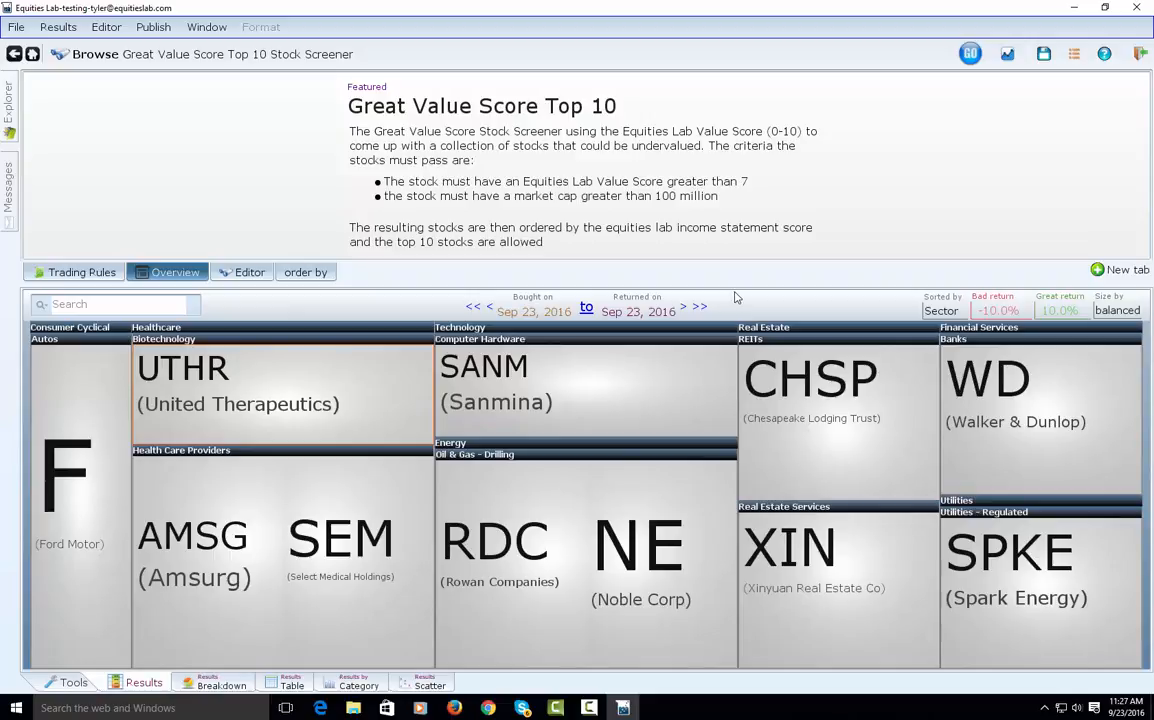
Step: Add a plot_piotroski tab to the screener, import Piotroski F-Score T12M into it, and rerun the screener
key(ctrl+t)
text(pl)
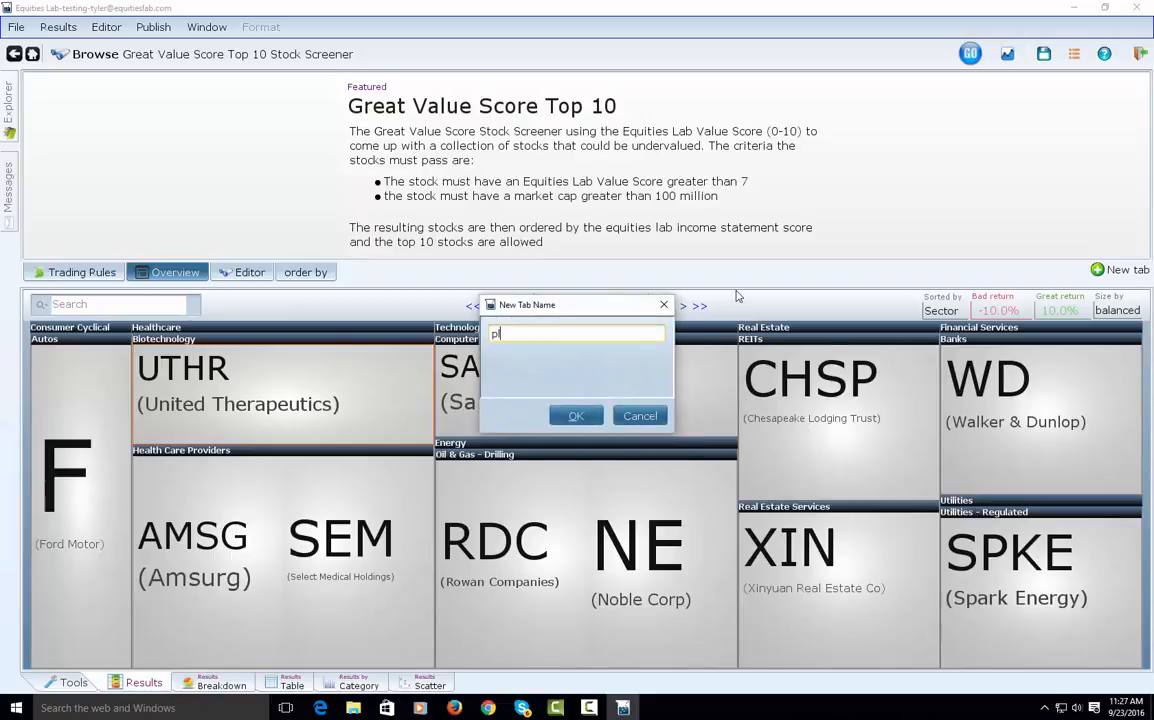
text(ot_piotroski)
key(Return)
text(import piot)
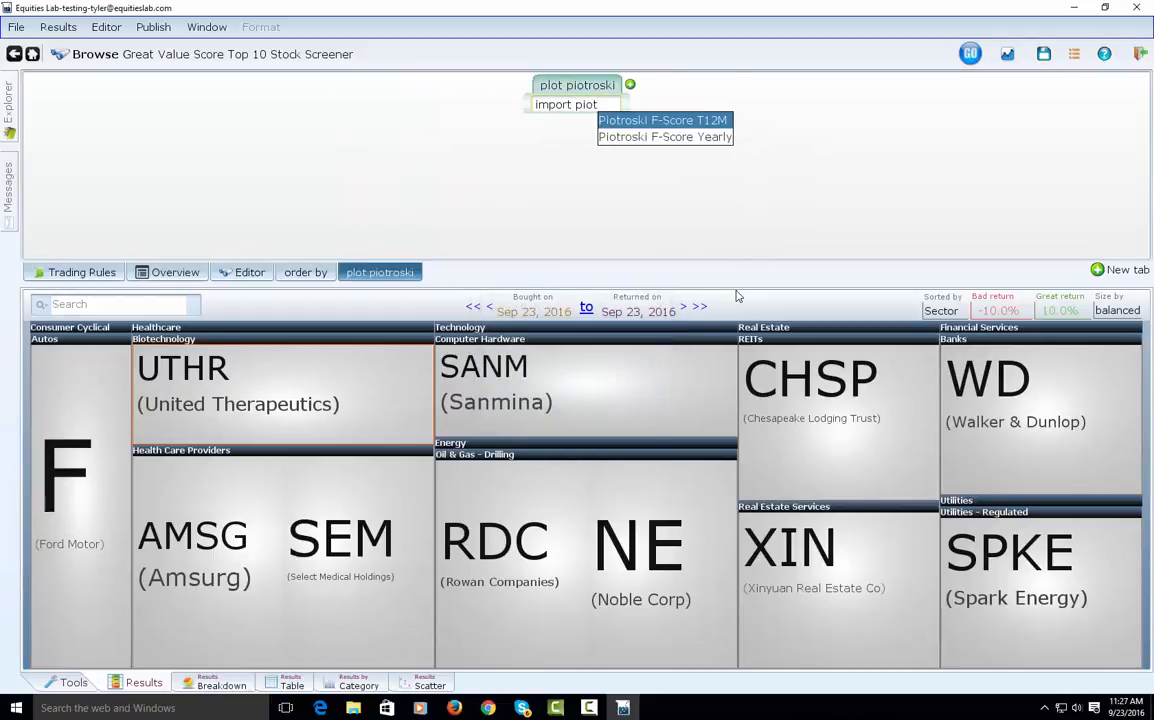
key(Return)
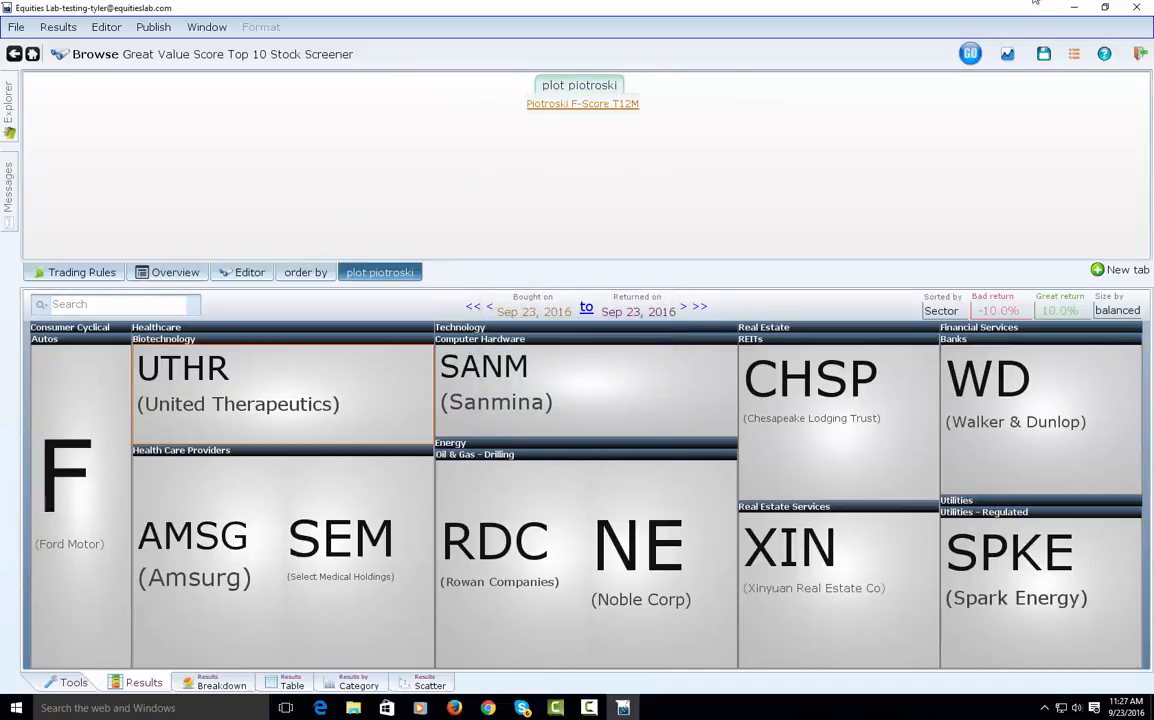
click(970, 54)
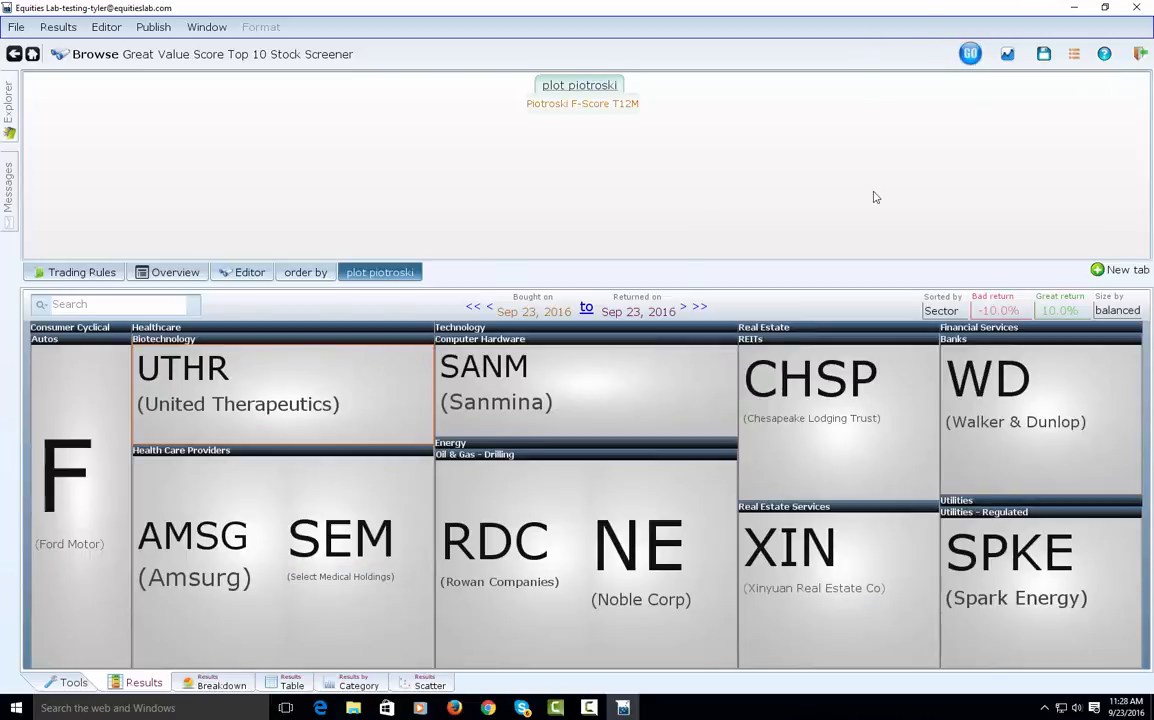
mouse_move(843, 388)
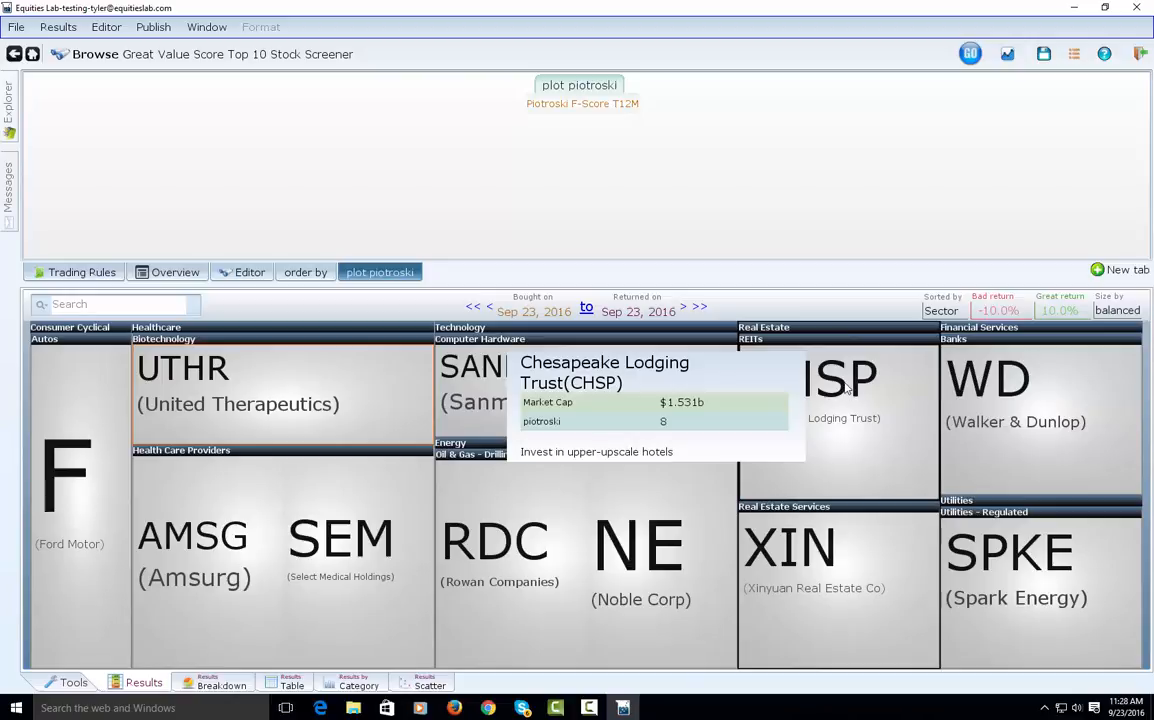
mouse_move(316, 418)
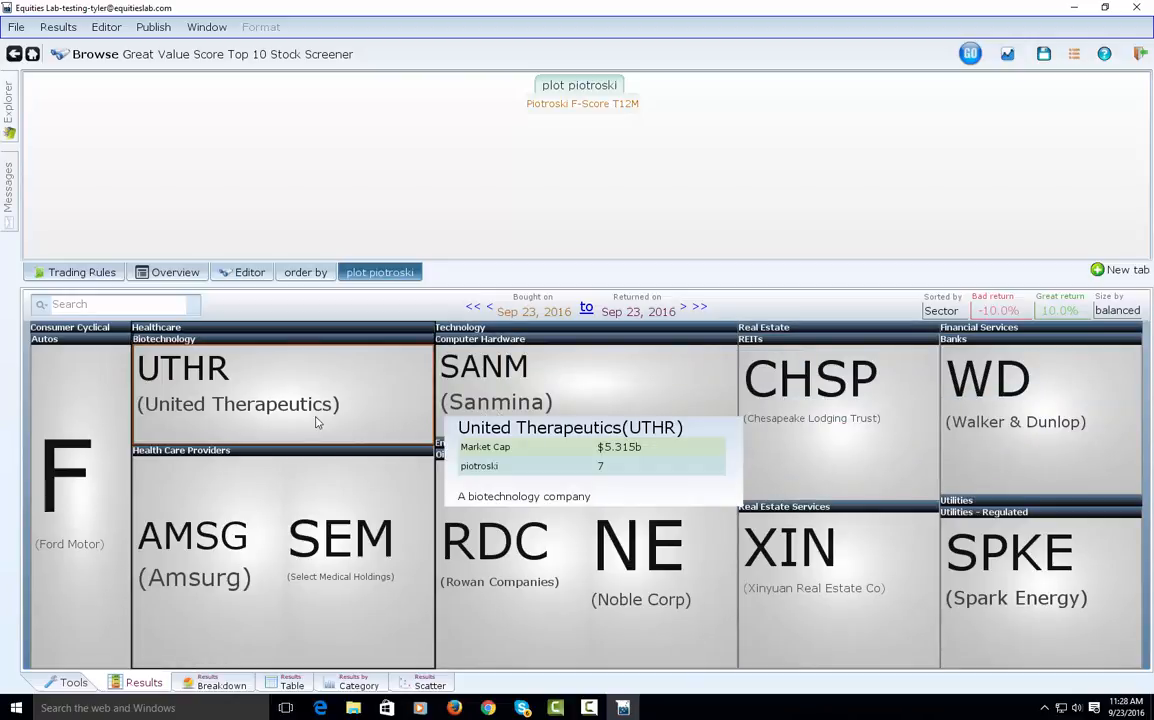
mouse_move(603, 564)
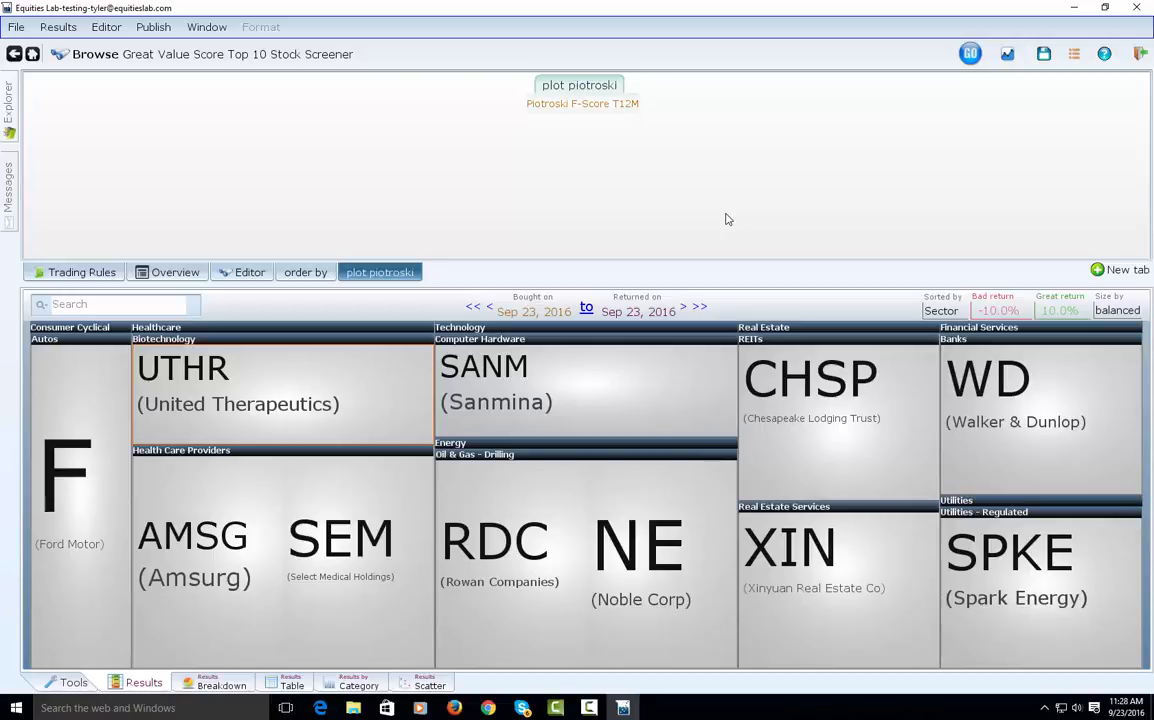
Step: Run a background backtest of the screener from Jan 1, 1995 to Sep 23, 2016 and show its trading rules
click(1007, 54)
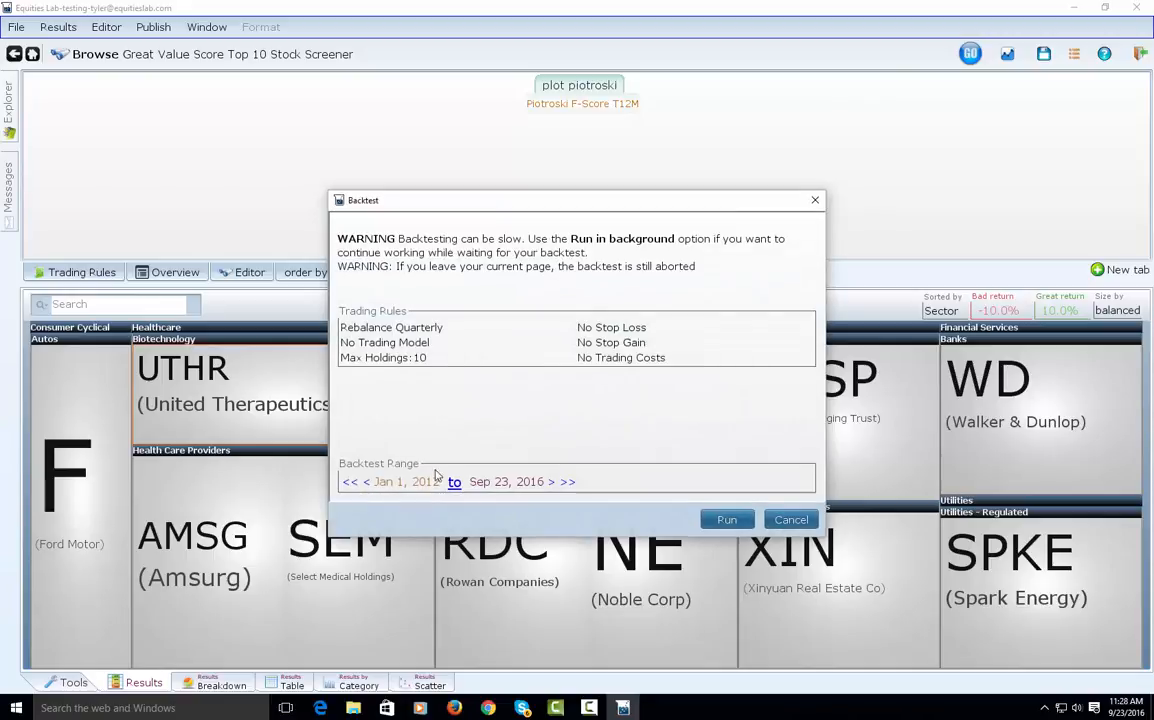
click(455, 482)
click(398, 378)
click(708, 513)
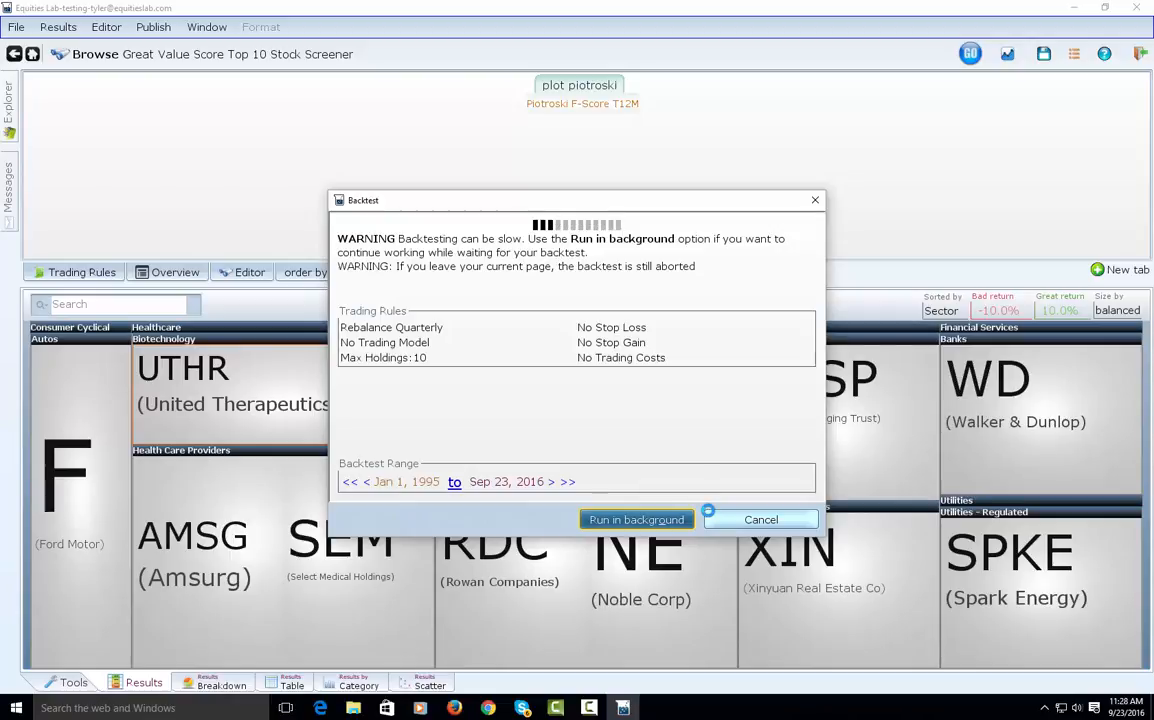
click(636, 519)
click(620, 418)
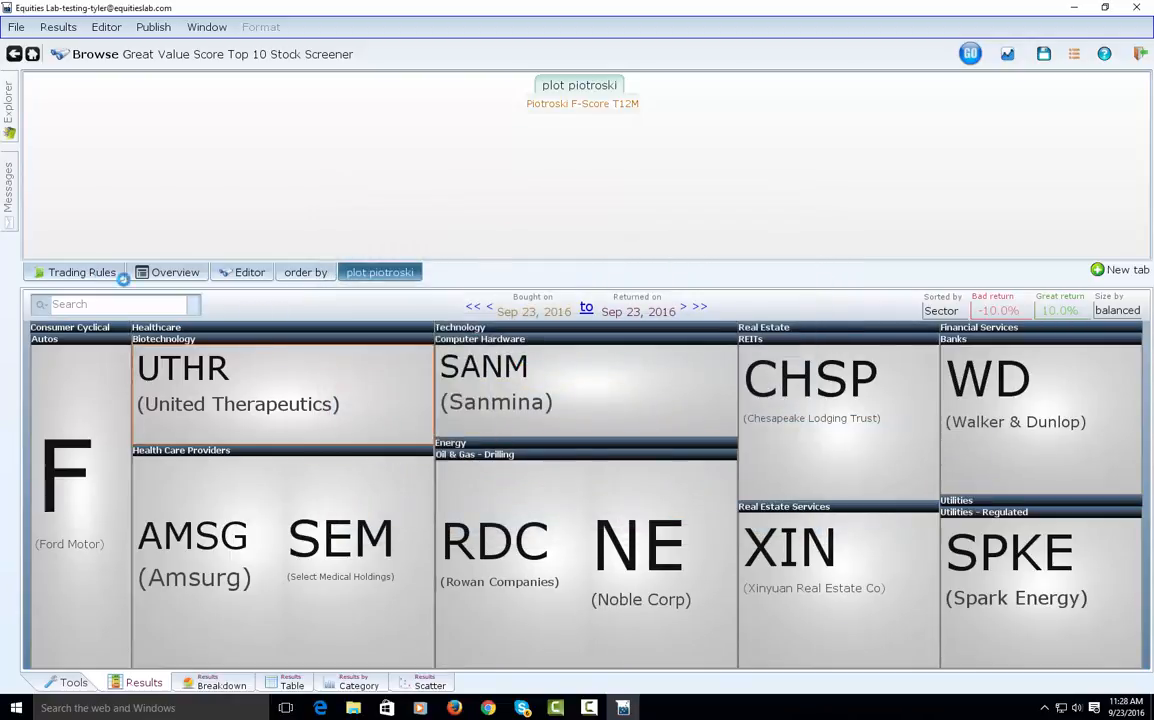
click(112, 273)
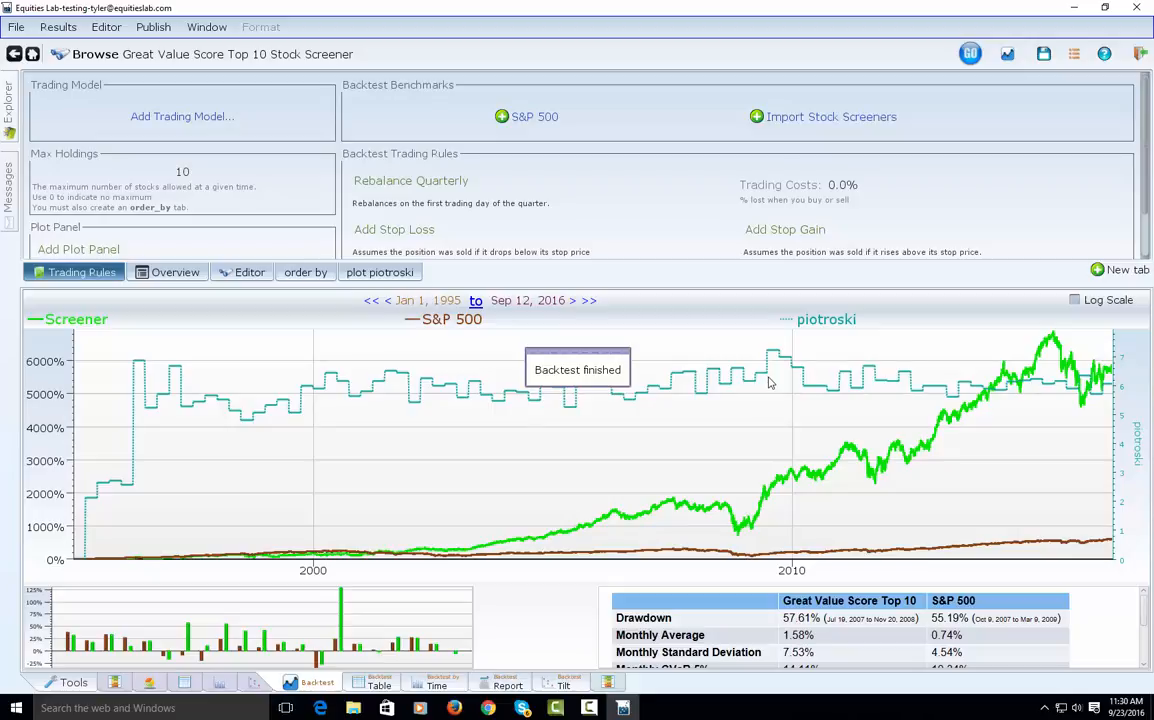
click(729, 358)
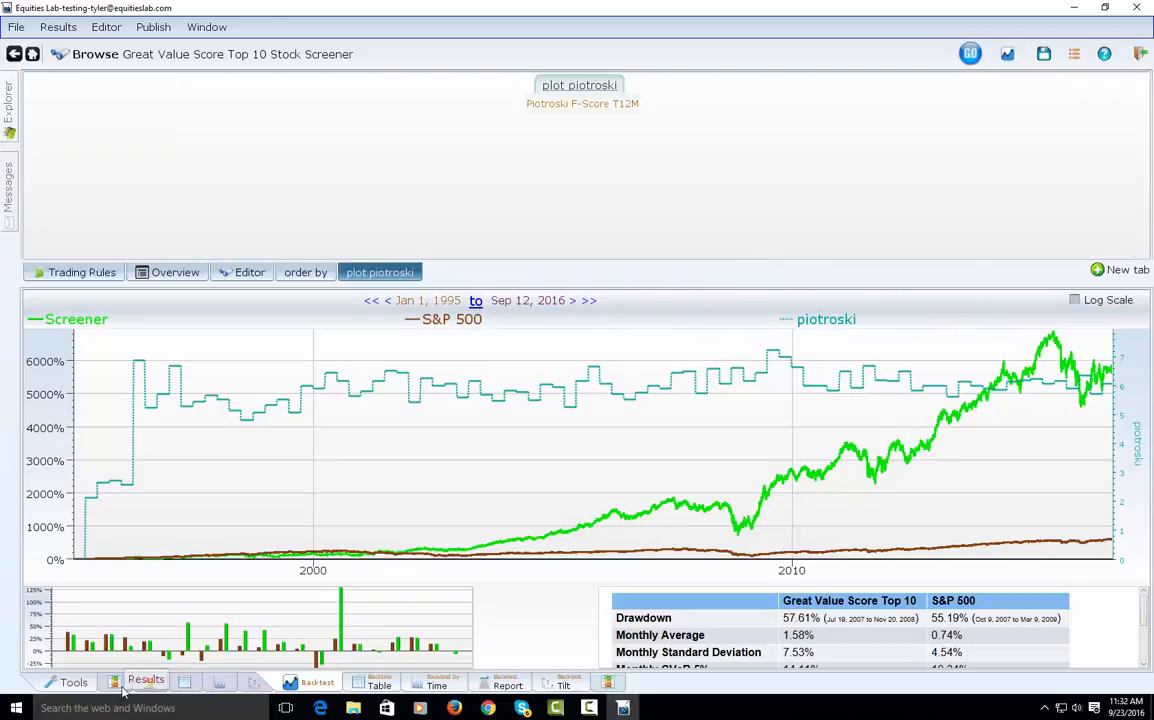
Step: Buy 1 share of Ford Motor (F) through TradeKing from the screener's current results
click(121, 685)
click(87, 447)
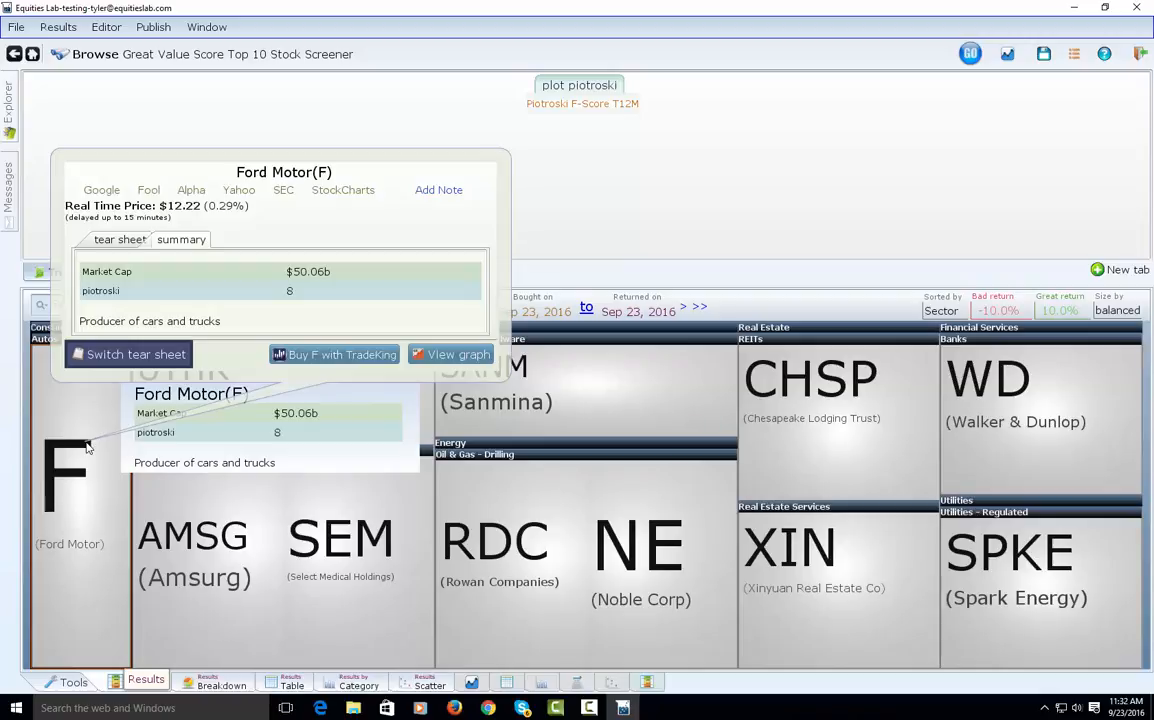
click(306, 365)
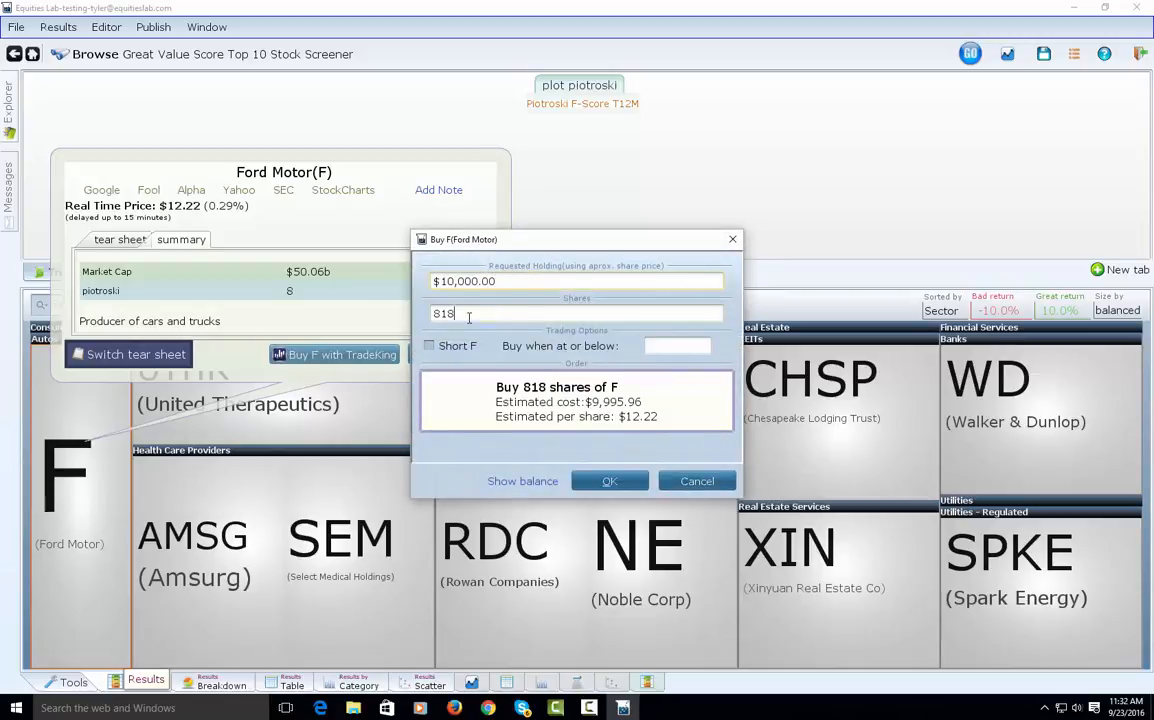
text(1)
click(609, 481)
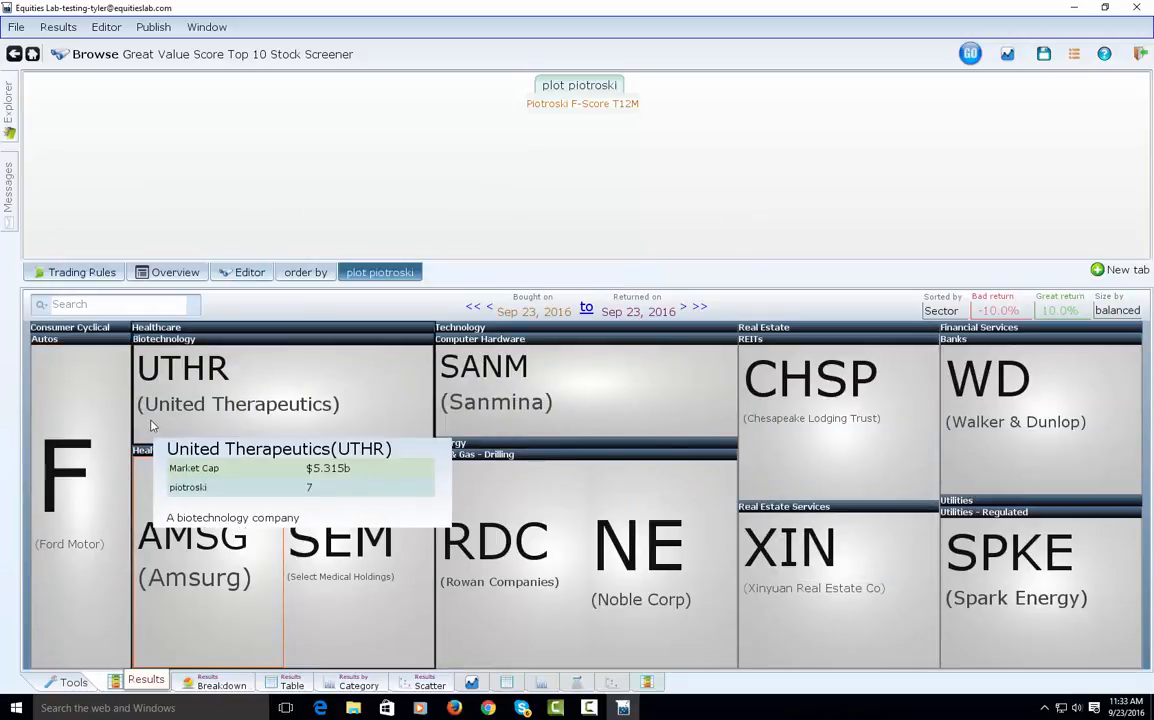
Step: Short 1 share of Select Medical Holdings (SEM) through TradeKing from the screener's results
click(300, 525)
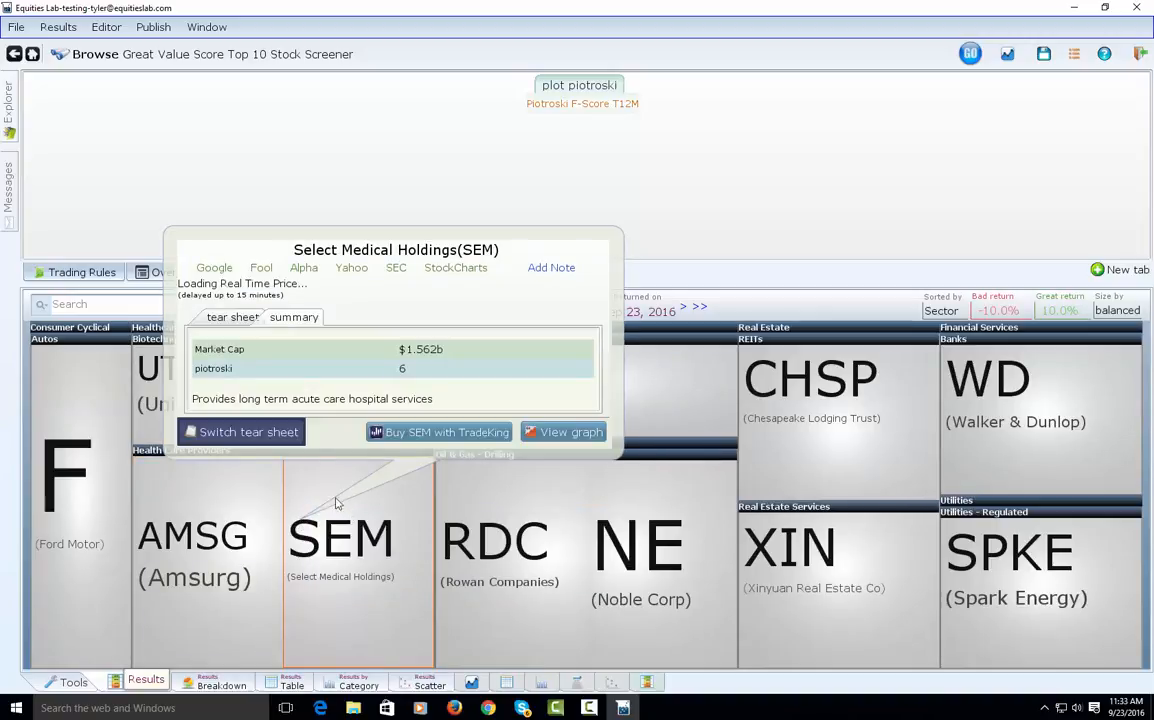
click(410, 434)
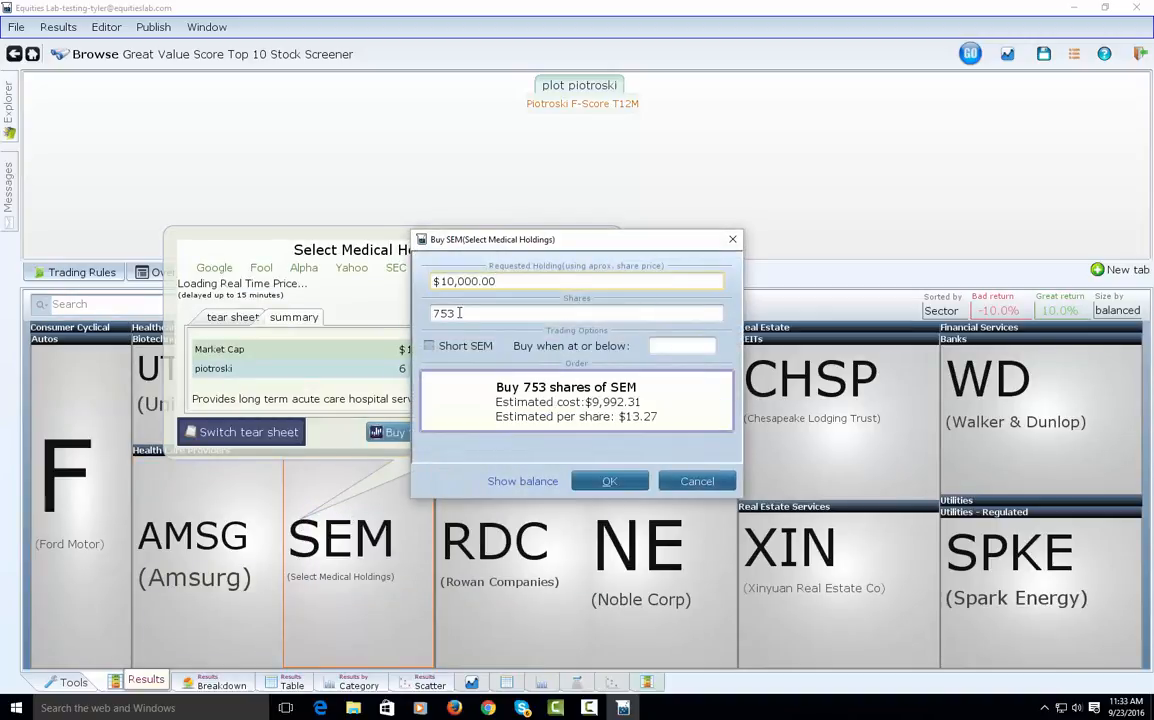
click(430, 346)
double_click(443, 314)
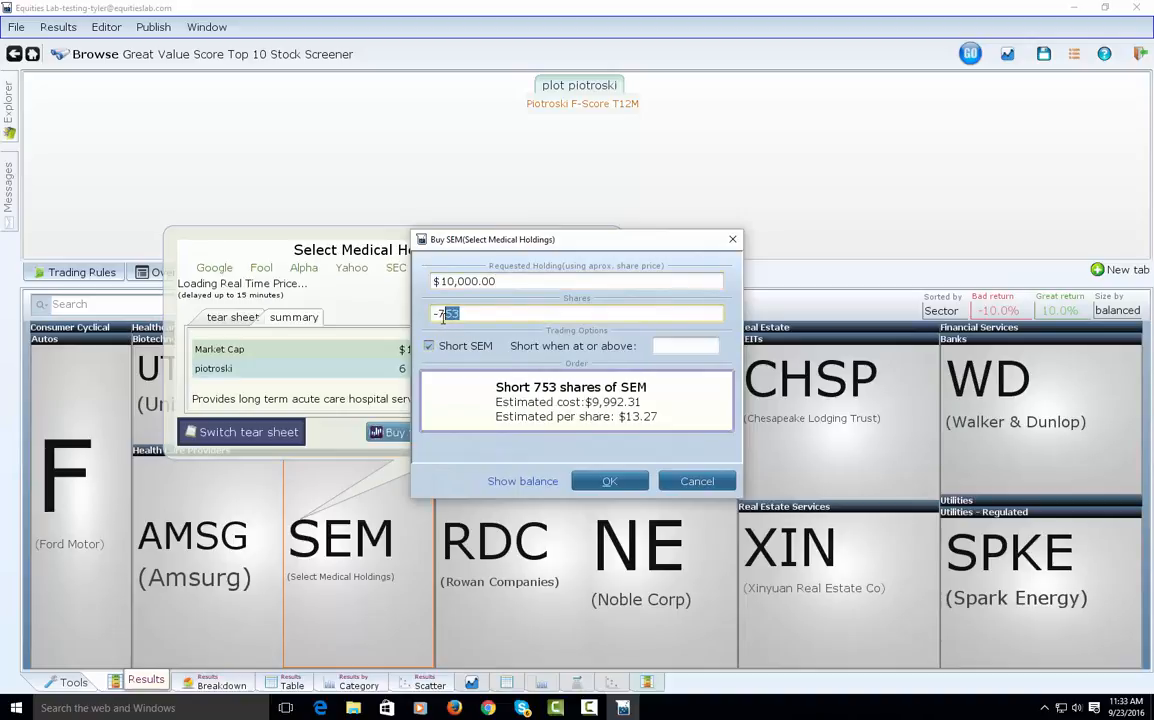
text(1)
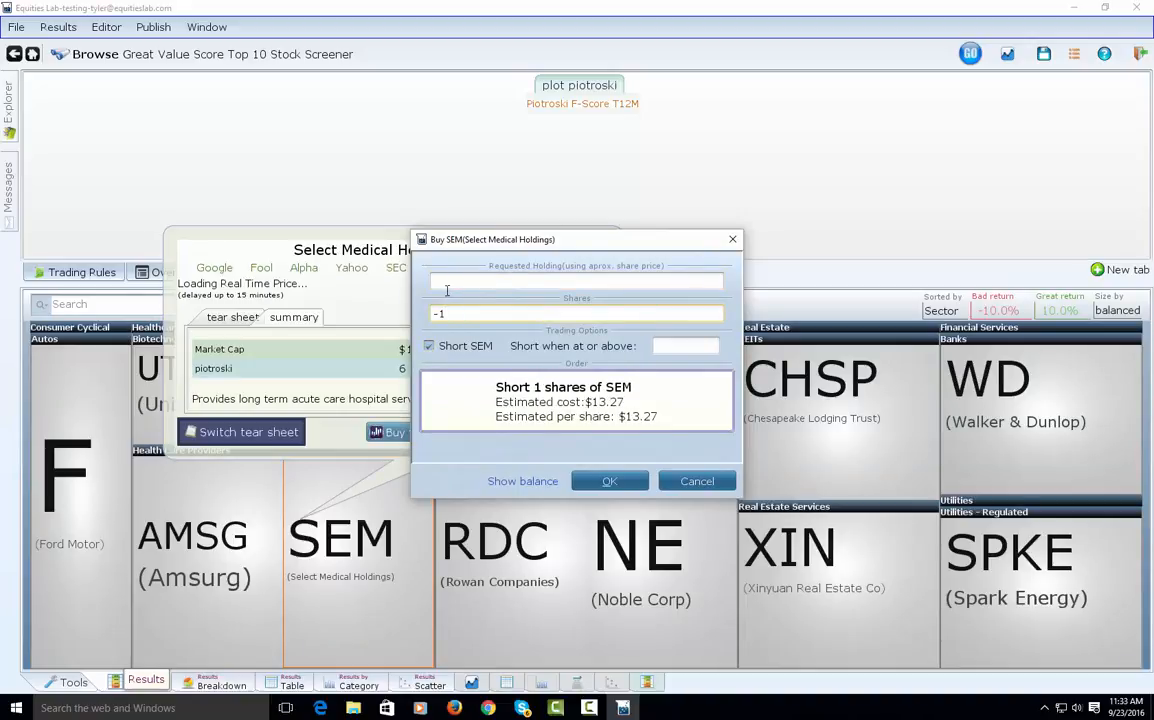
click(619, 482)
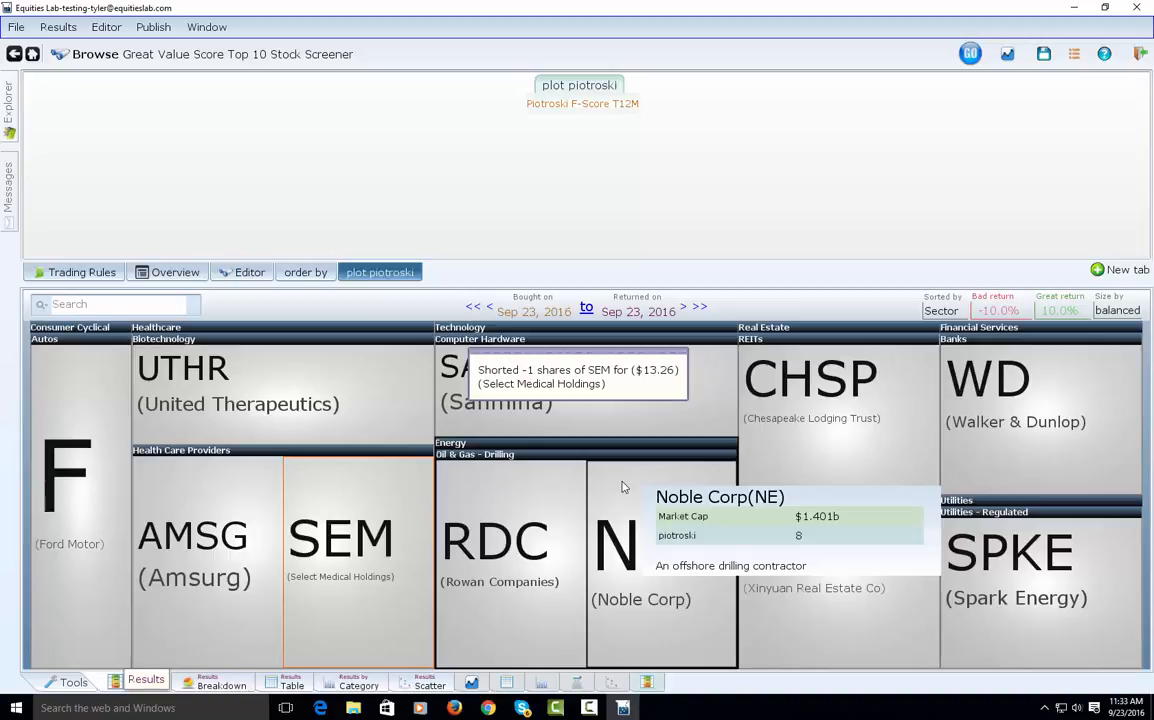
Step: Follow the Great Value Score Top 10 screener as a watchlist, leaving the screener page without saving its changes
click(1073, 53)
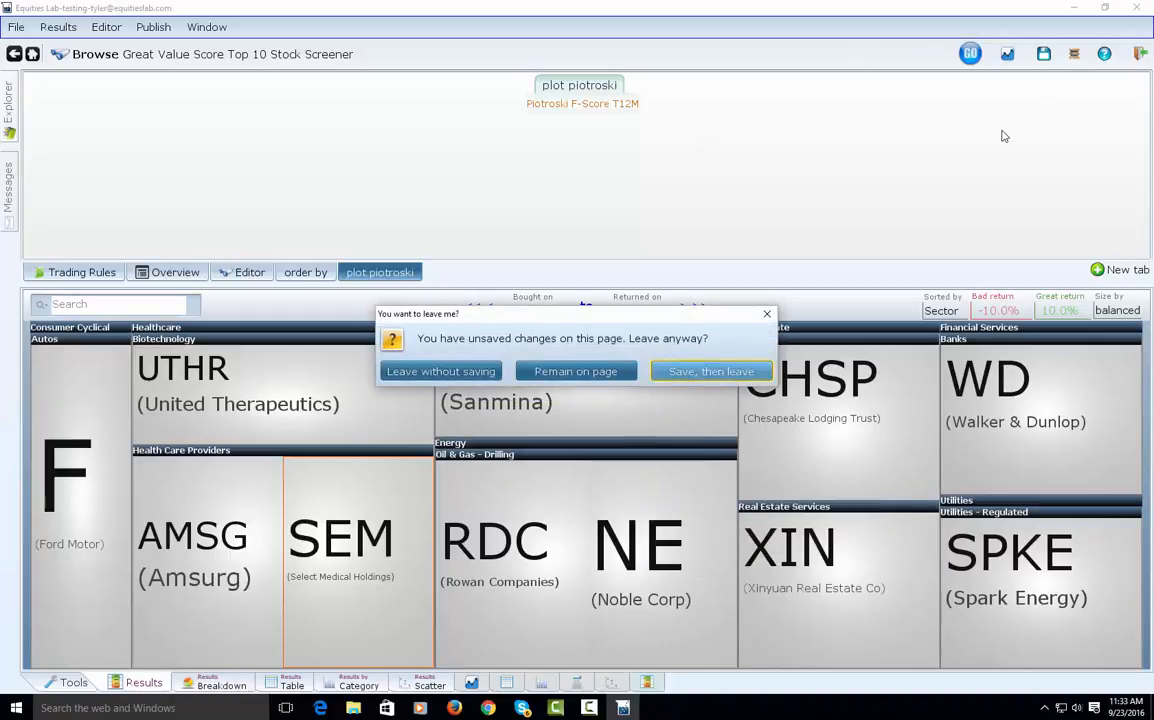
click(438, 371)
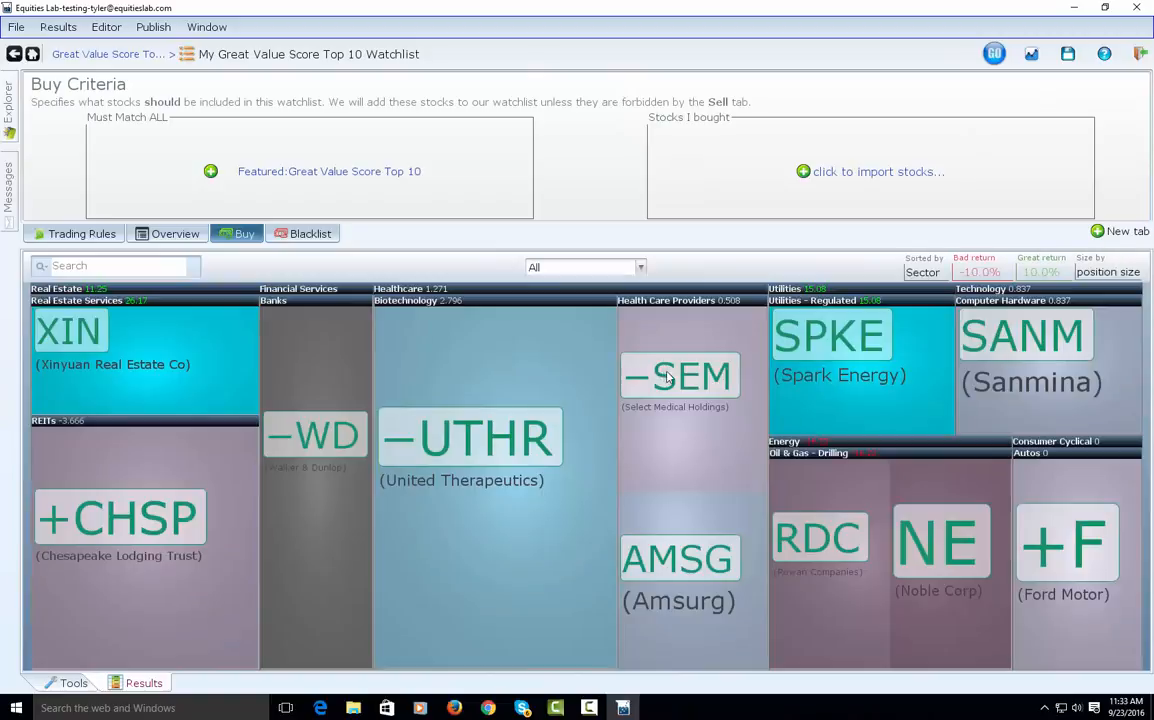
mouse_move(676, 376)
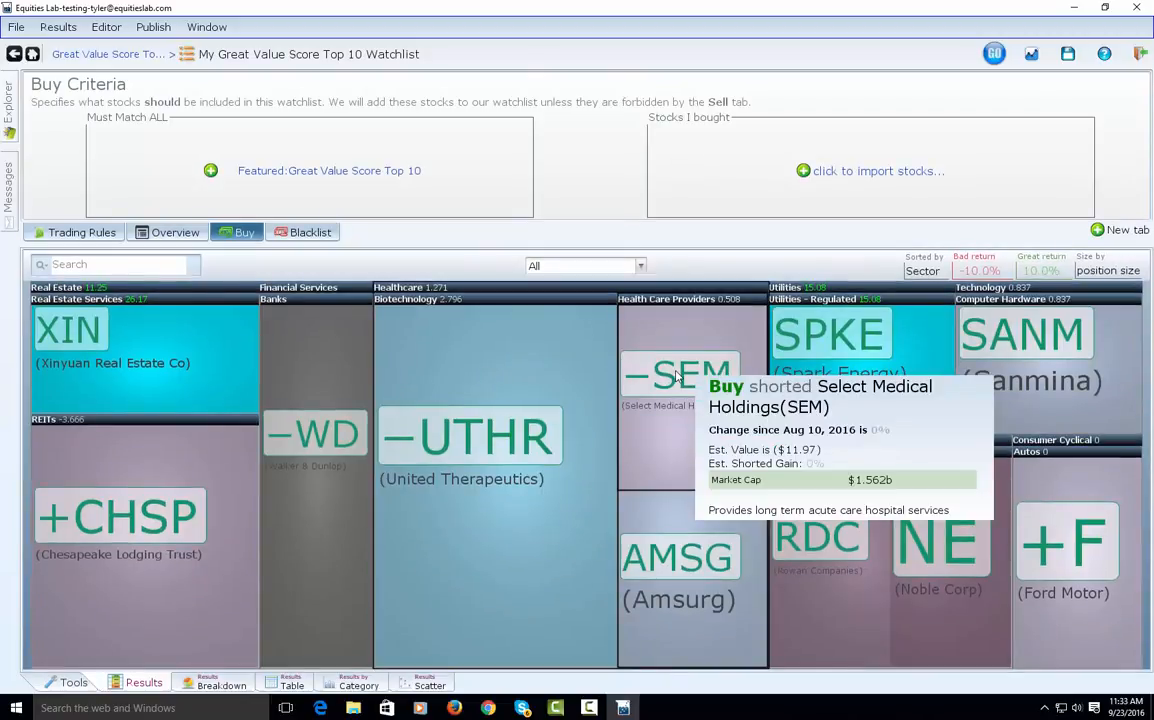
mouse_move(1065, 508)
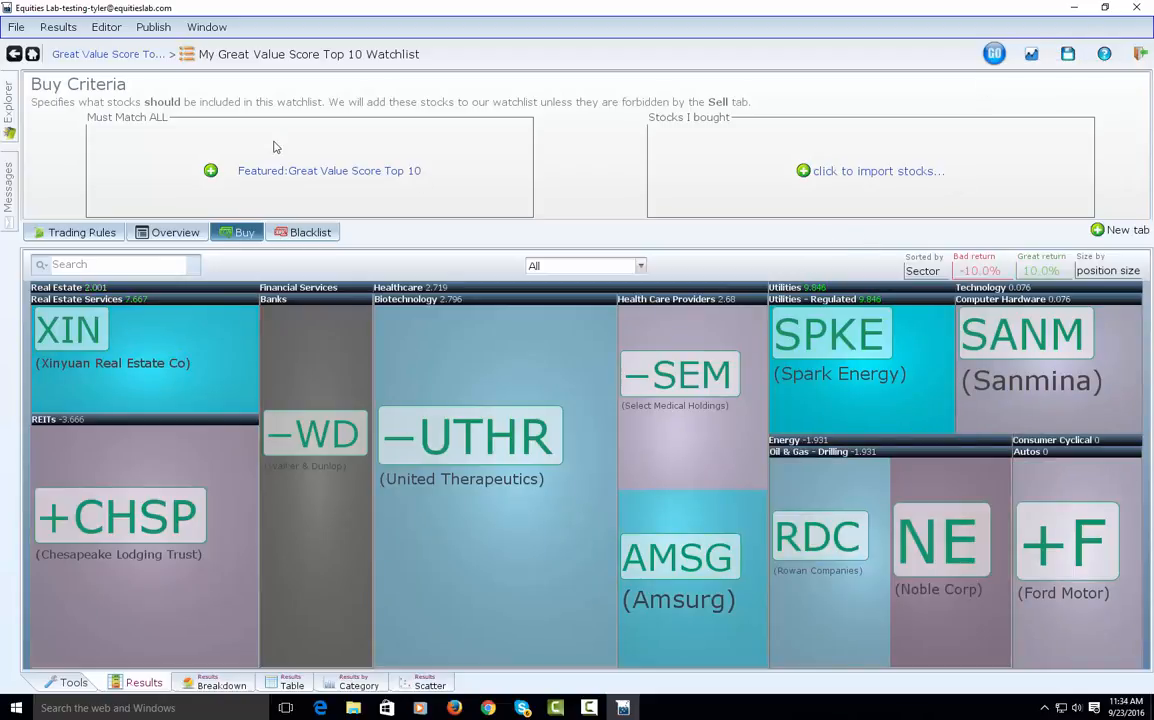
Step: Return to the Great Value Score Top 10 screener and review its backtest report, returns by time, backtest table and results scatter plot
click(100, 53)
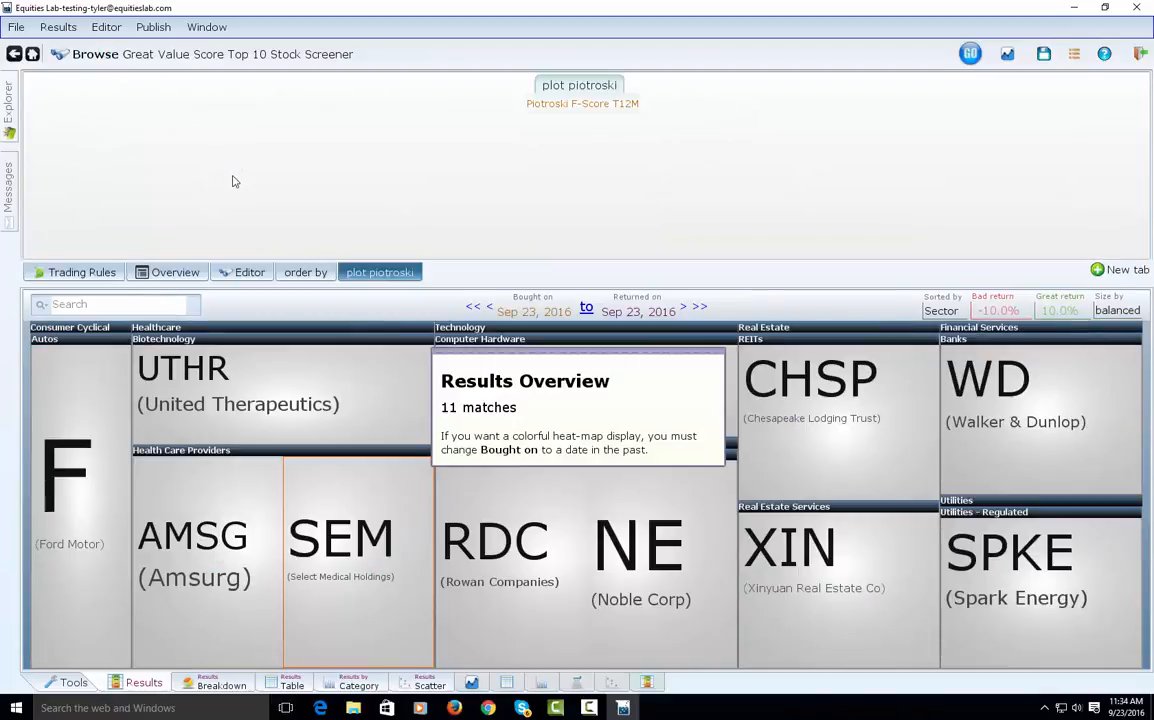
click(576, 683)
click(506, 685)
click(435, 686)
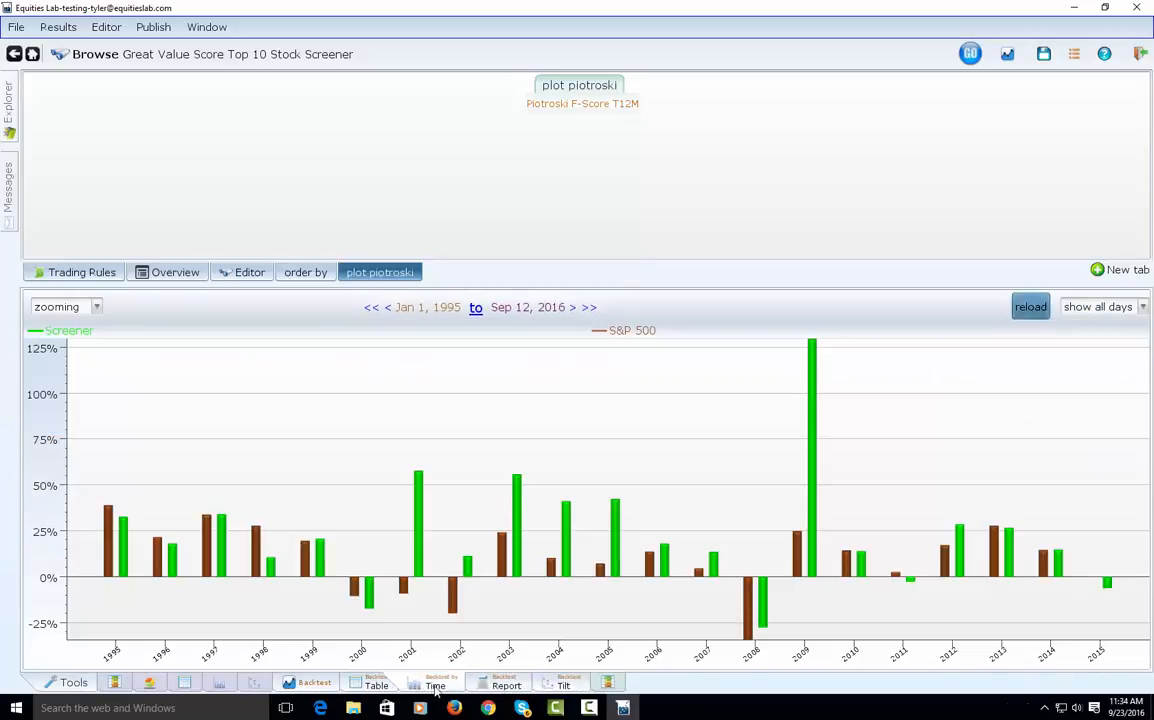
click(376, 685)
click(254, 682)
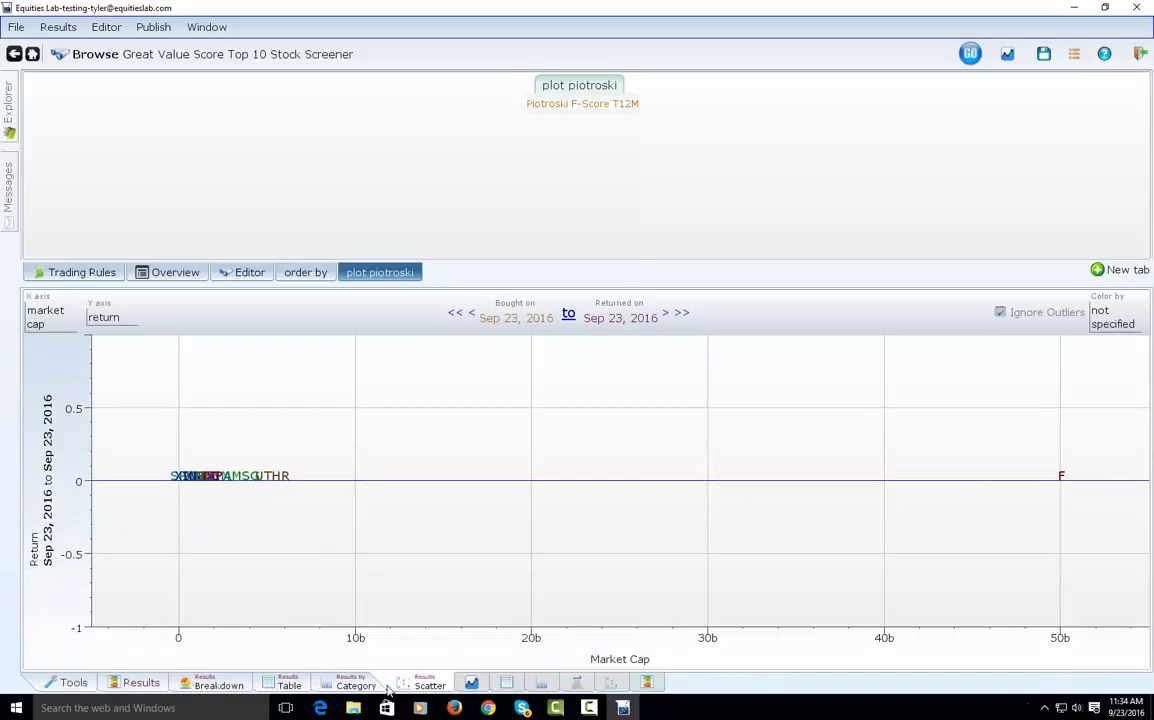
click(471, 682)
click(505, 685)
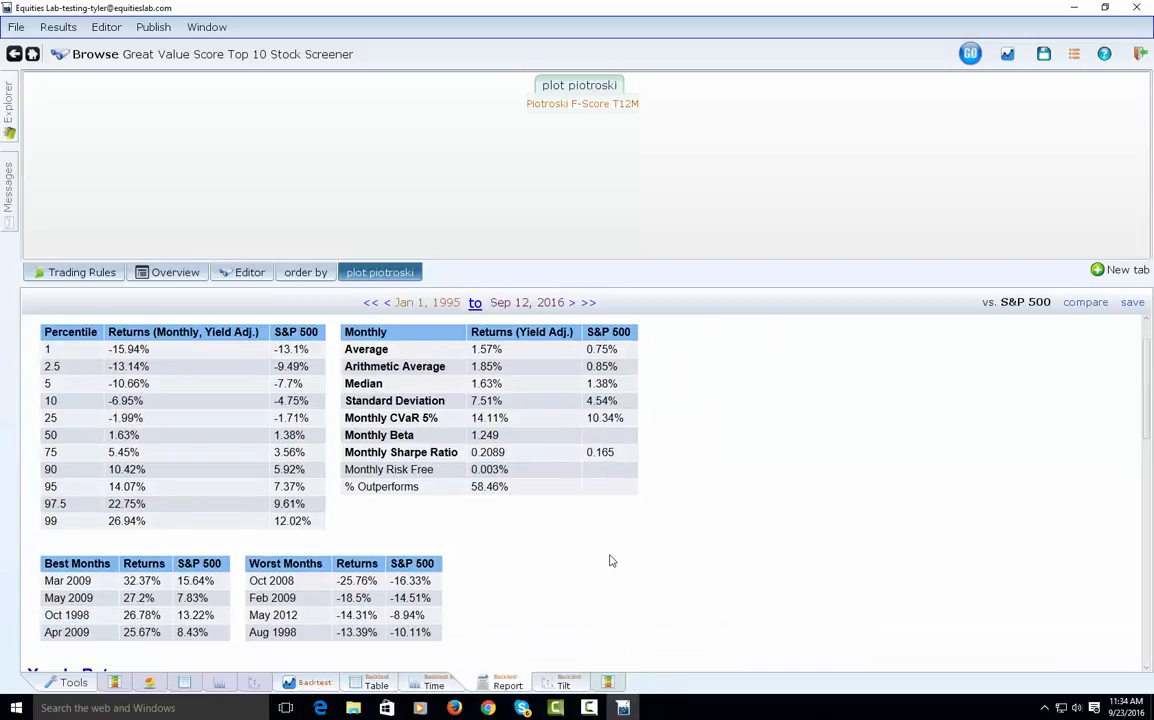